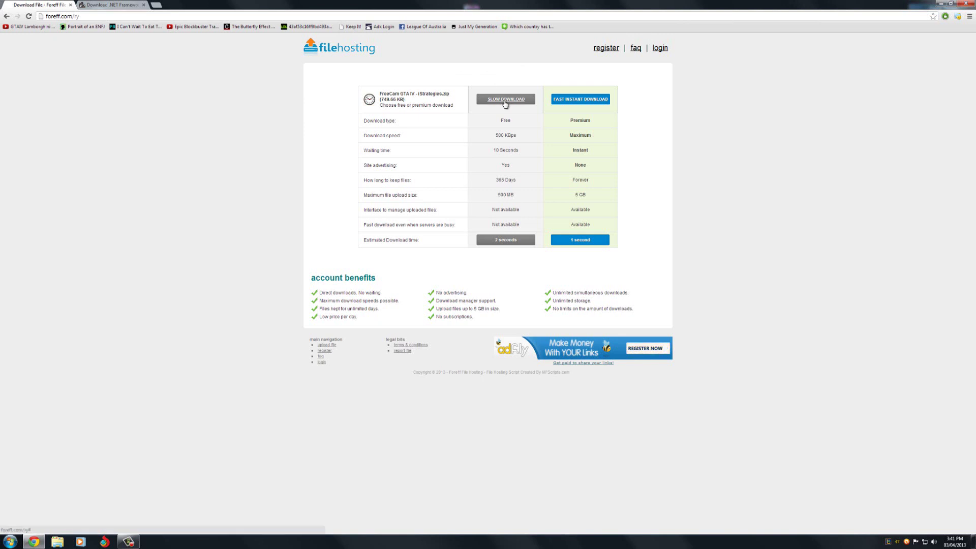
Step: Start the free slow download of FreeCam GTA IV - iStrategies.zip on Foreff File Hosting
{"action": "left_click", "coordinate": [505, 99]}
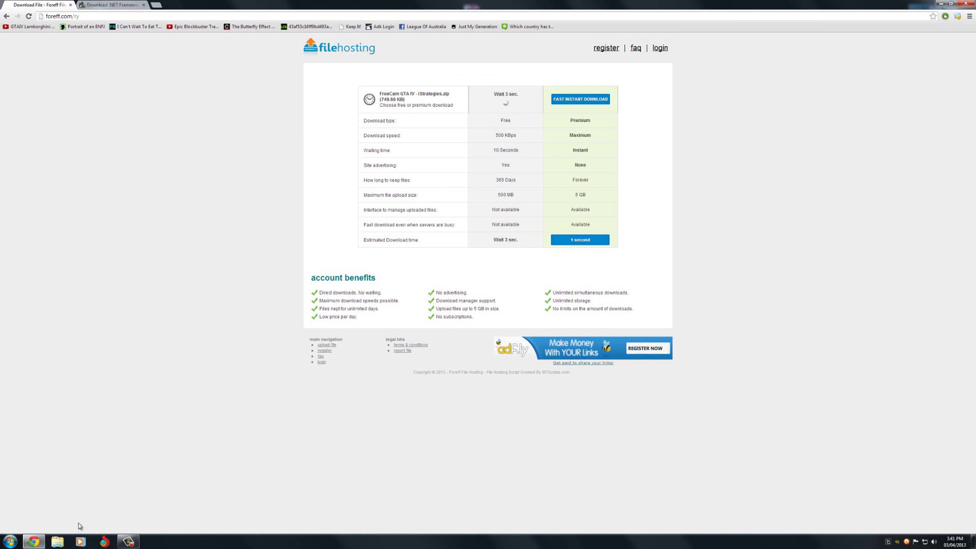
{"action": "left_click", "coordinate": [10, 541]}
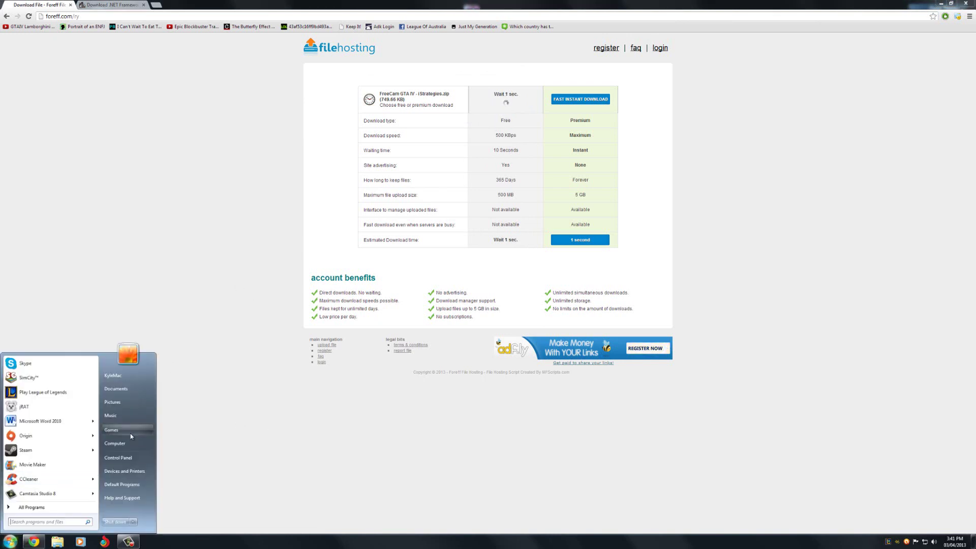
{"action": "left_click", "coordinate": [122, 457]}
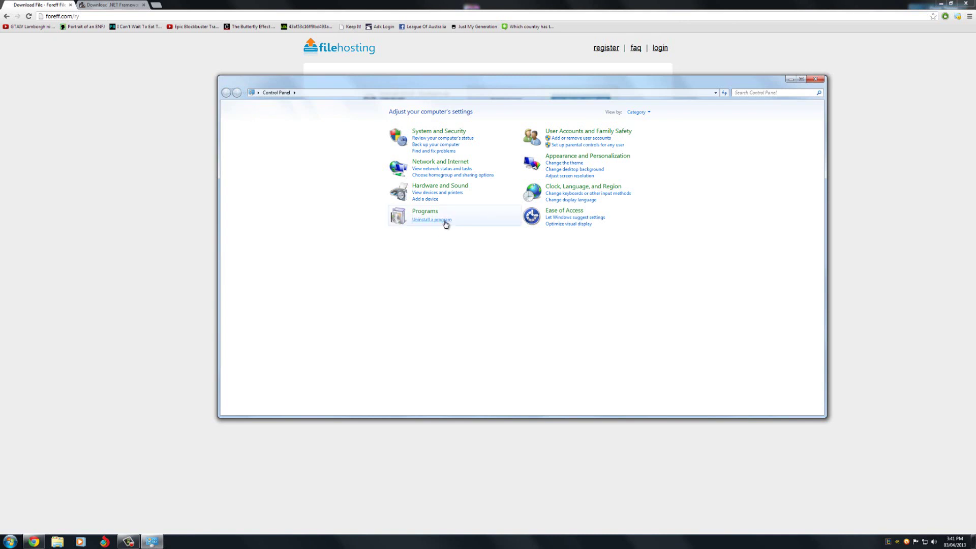
{"action": "left_click", "coordinate": [442, 220]}
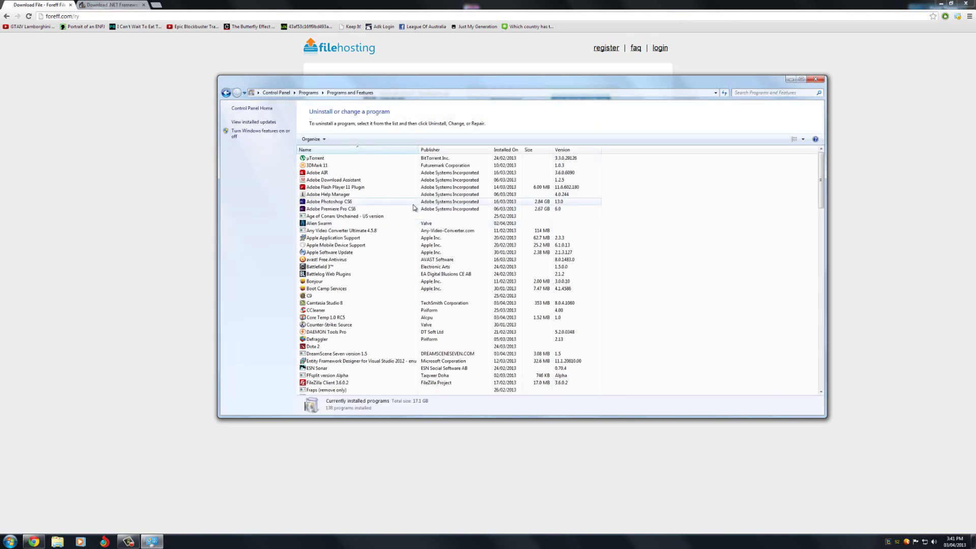
{"action": "scroll", "coordinate": [738, 291], "scroll_direction": "down", "scroll_amount": 10}
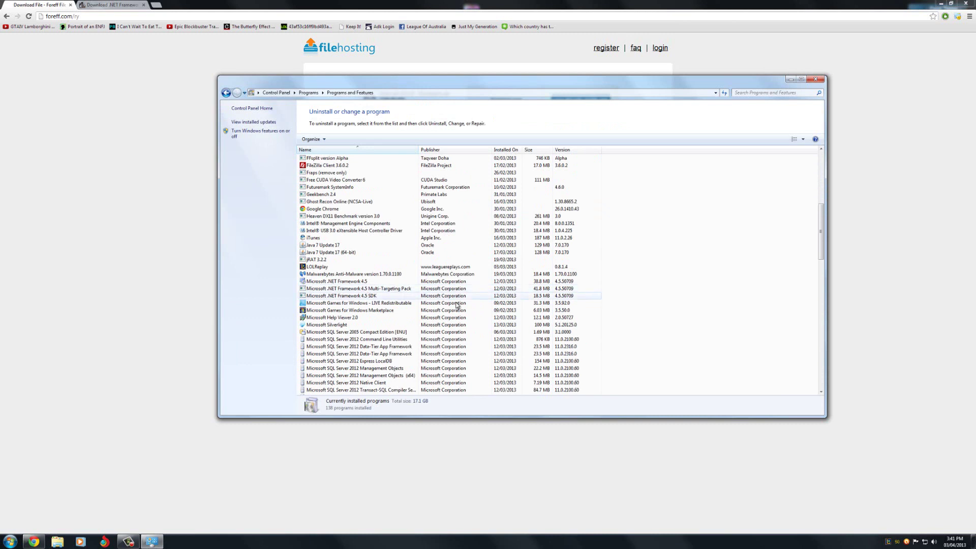
{"action": "left_click", "coordinate": [821, 81]}
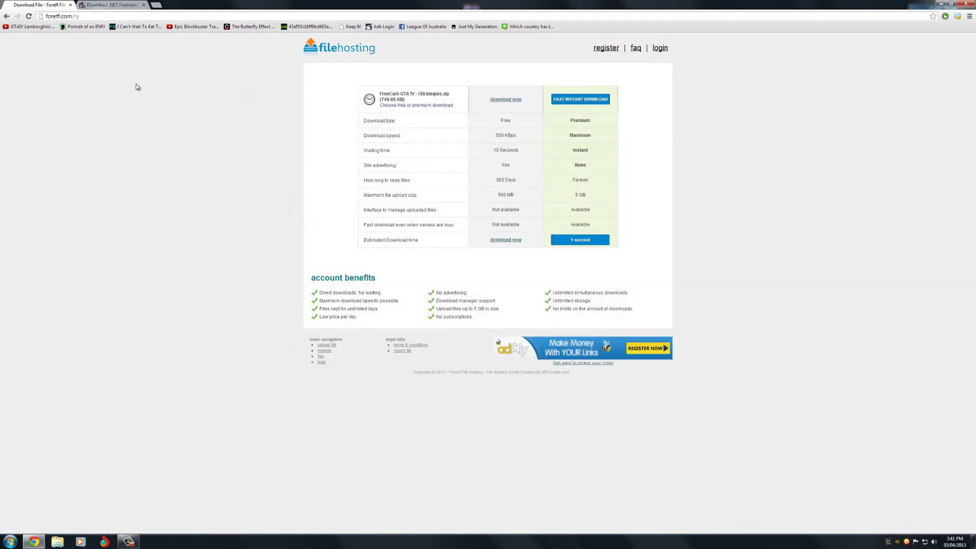
Step: Close the .NET Framework download tab in Chrome
{"action": "left_click", "coordinate": [112, 5]}
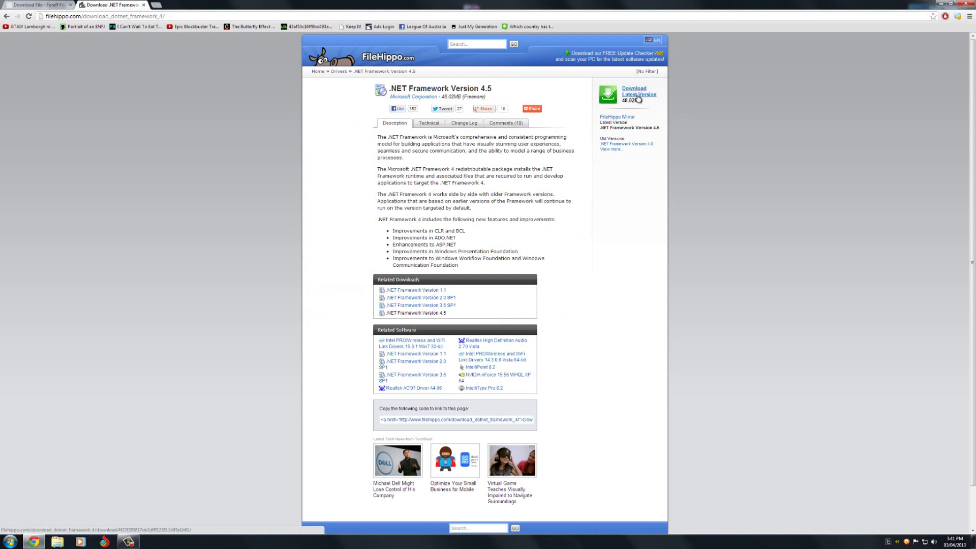
{"action": "left_click", "coordinate": [145, 5]}
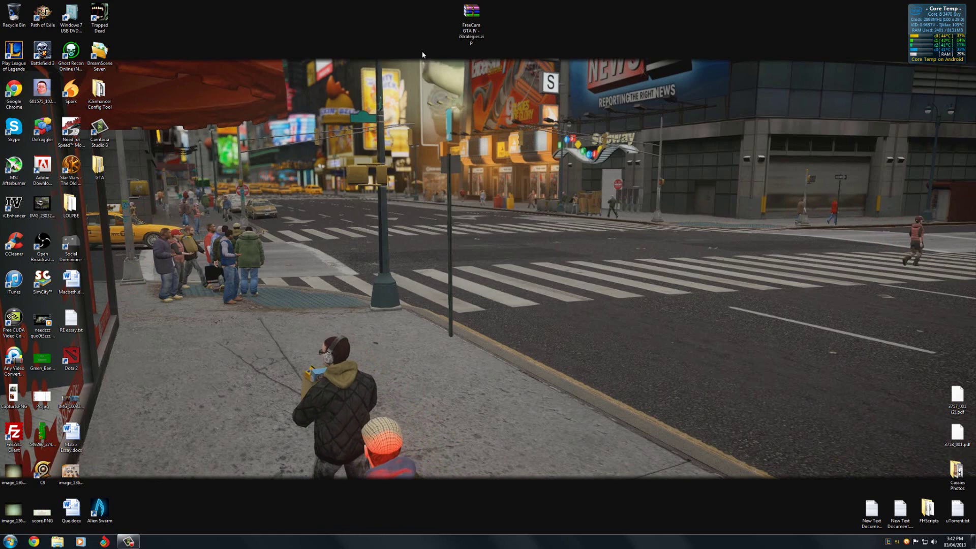
Step: Open FreeCam GTA IV - iStrategies.zip from the desktop in WinRAR on the right half, dismissing the licence reminder
{"action": "left_click", "coordinate": [469, 18]}
{"action": "mouse_move", "coordinate": [470, 18]}
{"action": "left_mouse_down"}
{"action": "mouse_move", "coordinate": [440, 43]}
{"action": "mouse_move", "coordinate": [471, 37]}
{"action": "mouse_move", "coordinate": [473, 19]}
{"action": "left_mouse_up"}
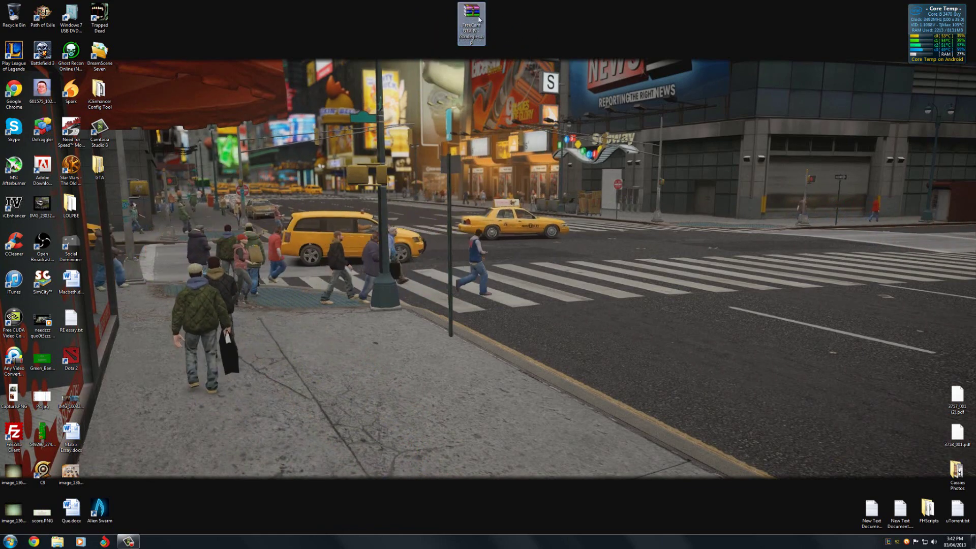
{"action": "double_click", "coordinate": [473, 19]}
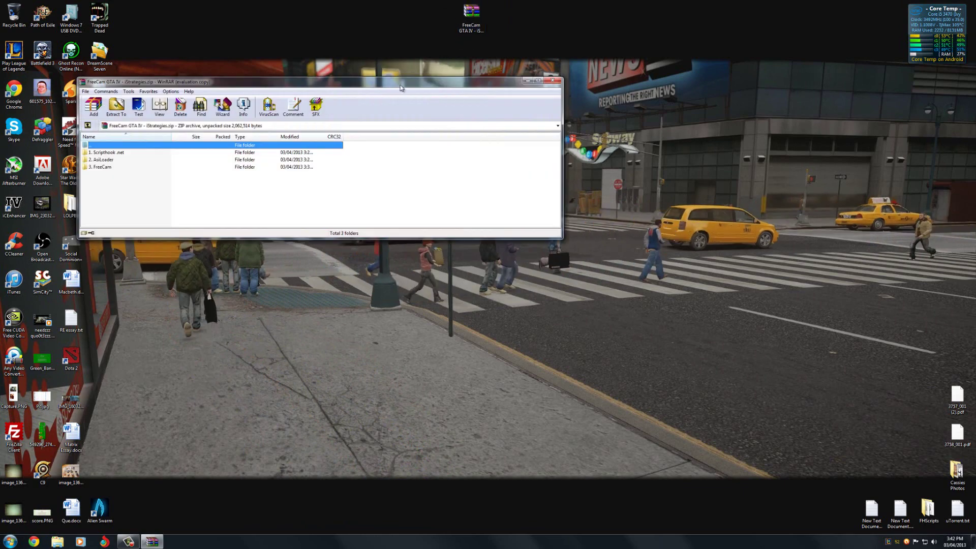
{"action": "left_click_drag", "start_coordinate": [400, 84], "coordinate": [975, 158]}
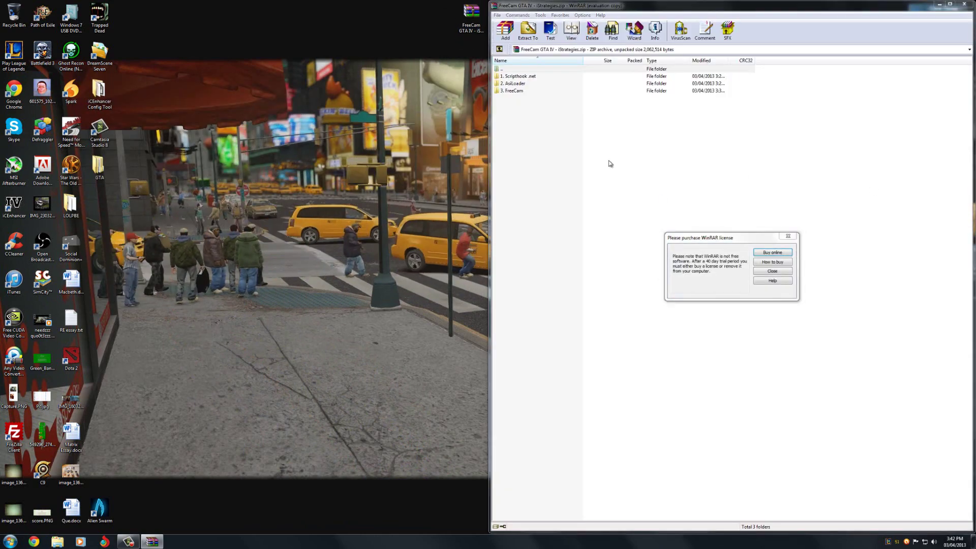
{"action": "key", "text": "Escape"}
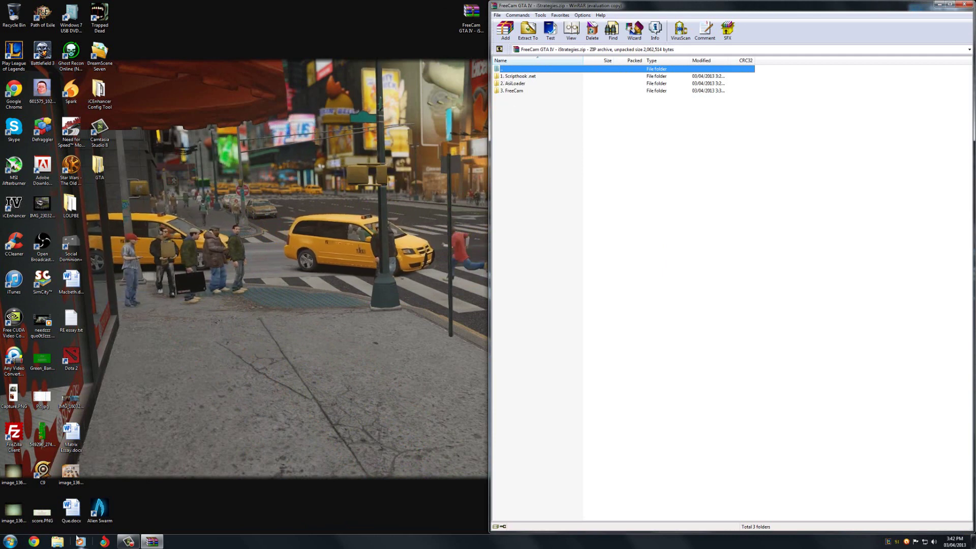
Step: Snap a new Explorer window to the left and open the archive's 1. Scripthook .net folder
{"action": "left_click", "coordinate": [58, 541]}
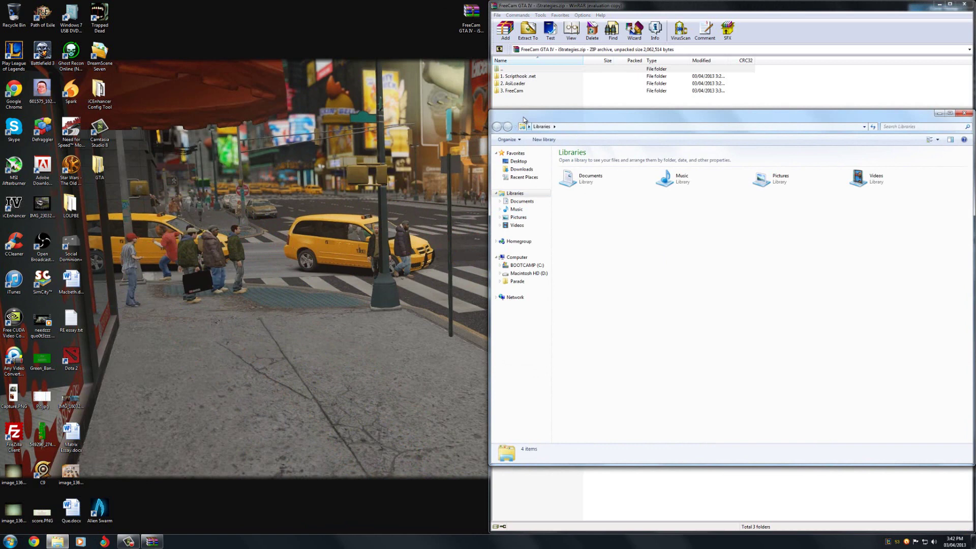
{"action": "left_click_drag", "start_coordinate": [585, 118], "coordinate": [0, 120]}
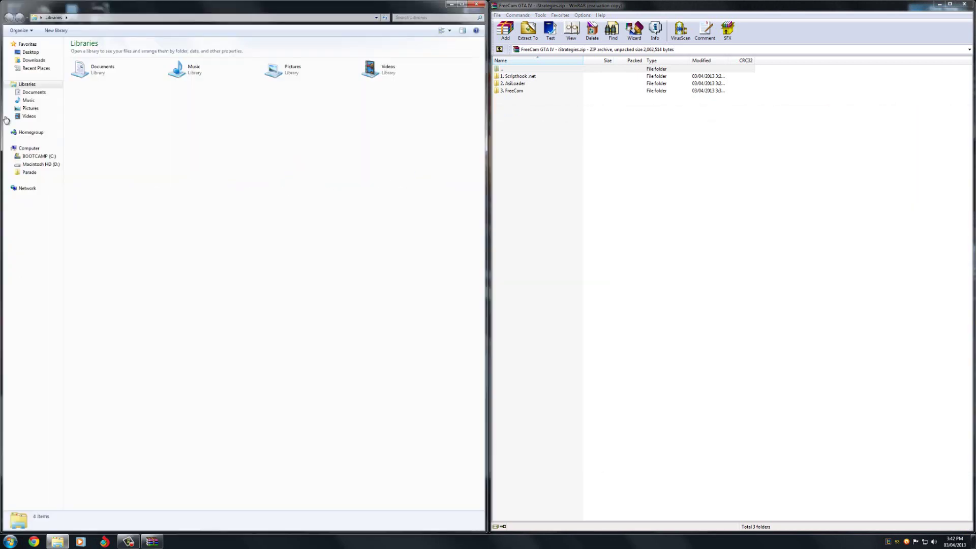
{"action": "left_click", "coordinate": [523, 77]}
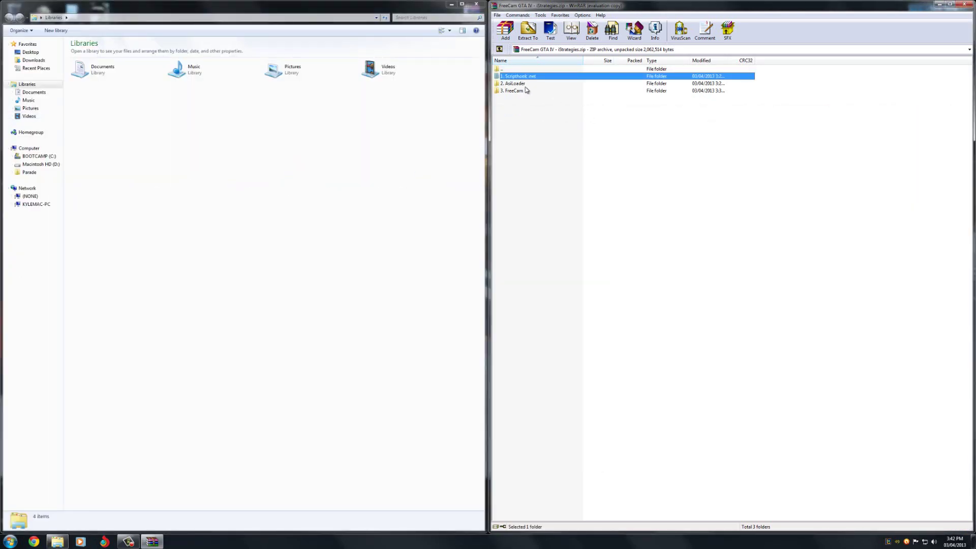
{"action": "double_click", "coordinate": [531, 77]}
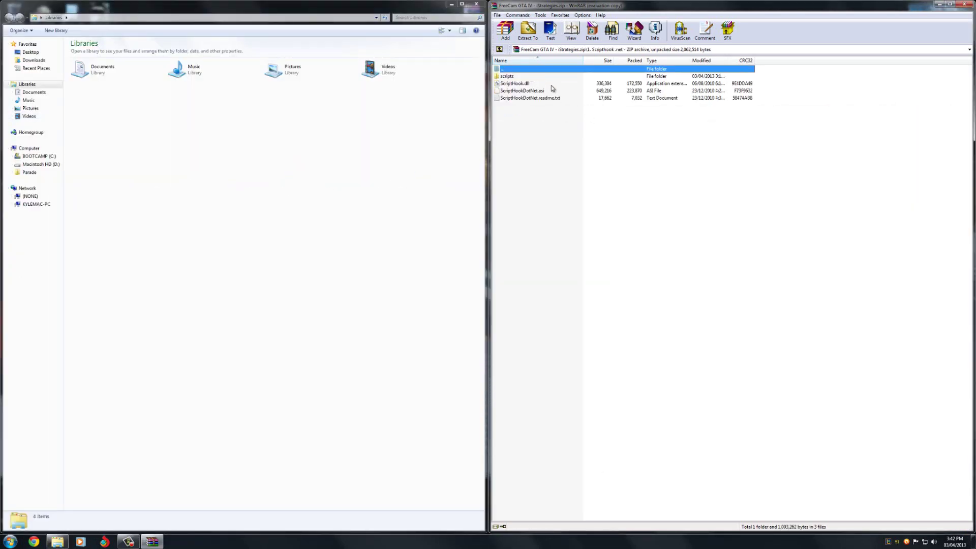
Step: Browse Explorer to C:\Game Program Files\Grand Theft Auto IV - Copy
{"action": "left_click", "coordinate": [413, 140]}
{"action": "left_click", "coordinate": [51, 157]}
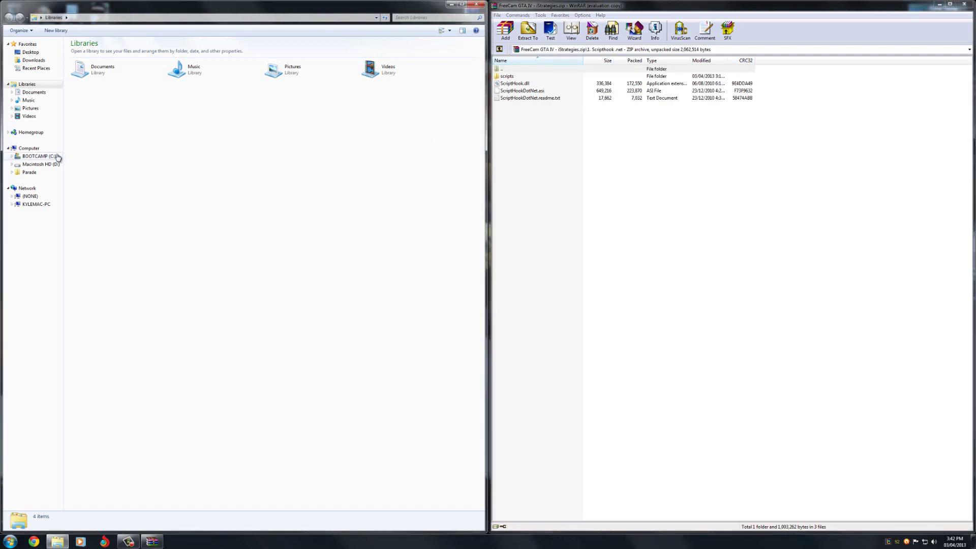
{"action": "double_click", "coordinate": [111, 69]}
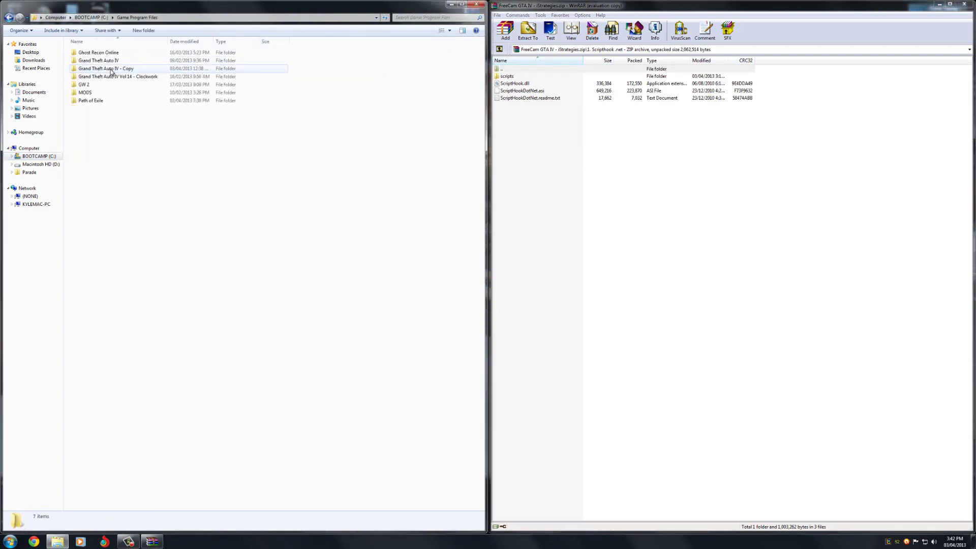
{"action": "double_click", "coordinate": [111, 70]}
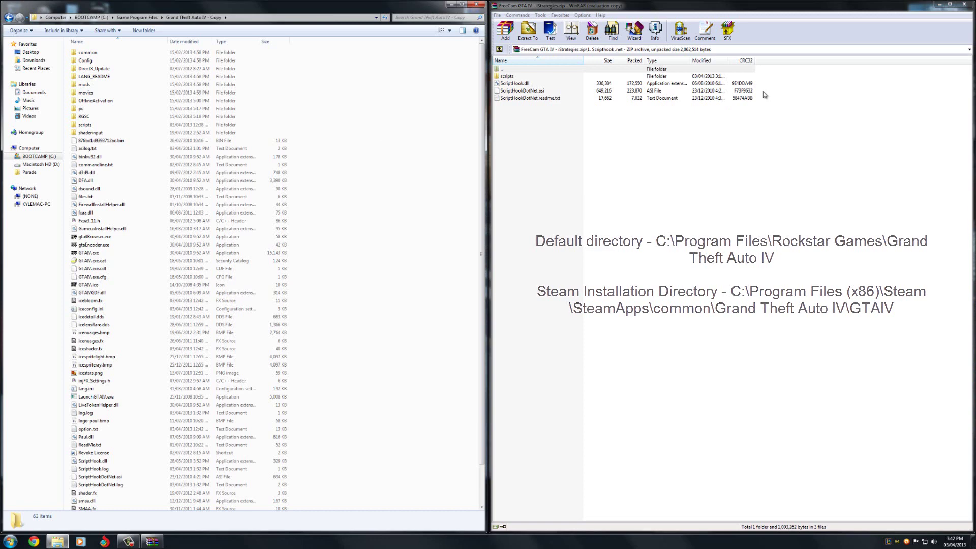
Step: Copy scripts, ScriptHook.dll and ScriptHookDotNet.asi into Grand Theft Auto IV - Copy, replacing all conflicts
{"action": "left_click_drag", "start_coordinate": [757, 94], "coordinate": [407, 128]}
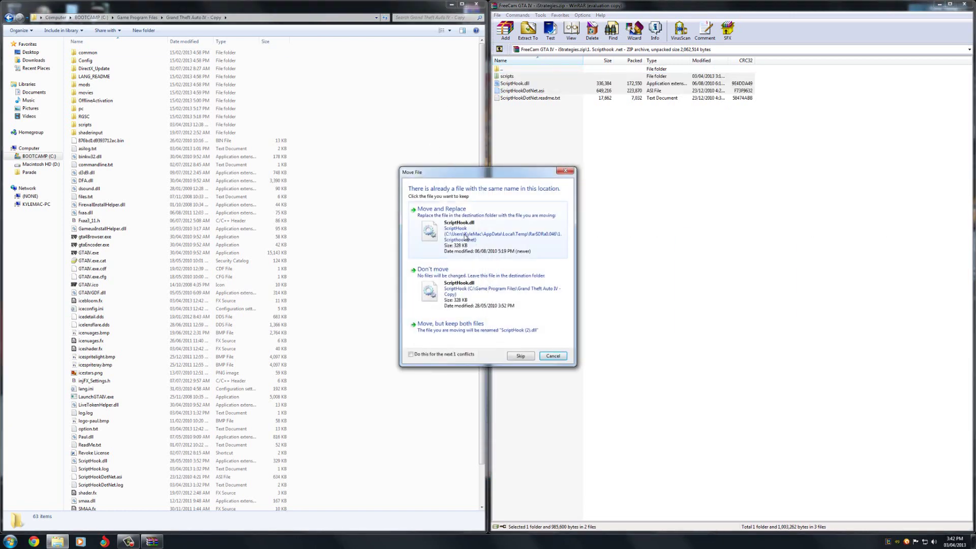
{"action": "left_click", "coordinate": [465, 235]}
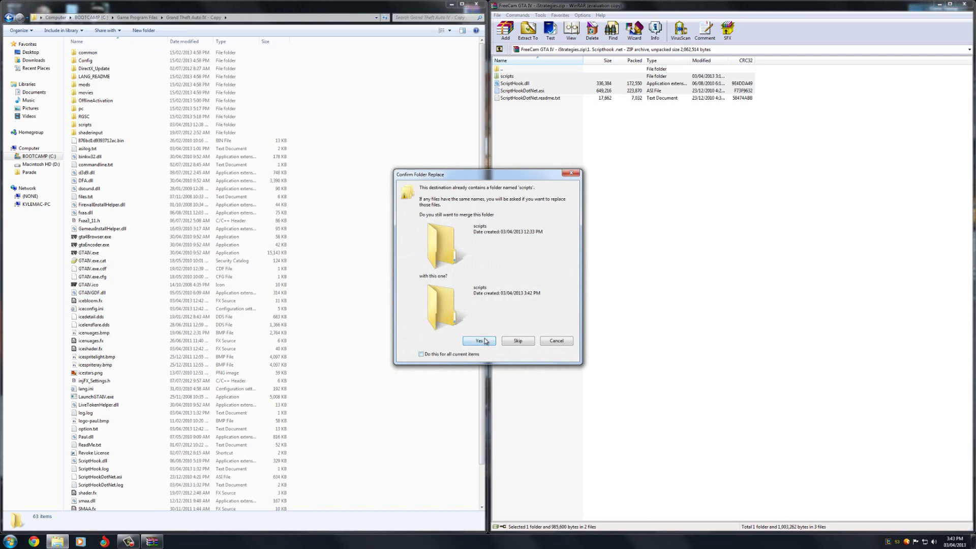
{"action": "left_click", "coordinate": [486, 341]}
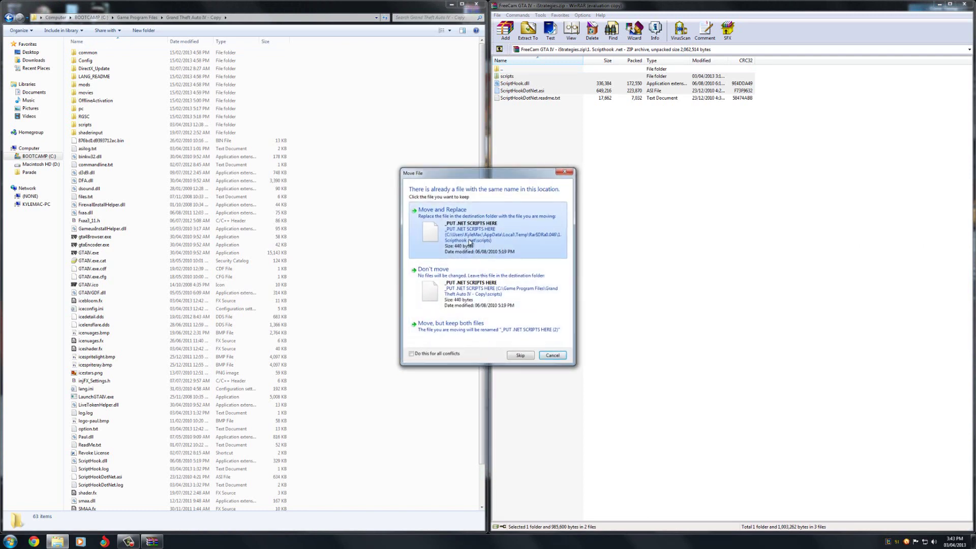
{"action": "left_click", "coordinate": [470, 244]}
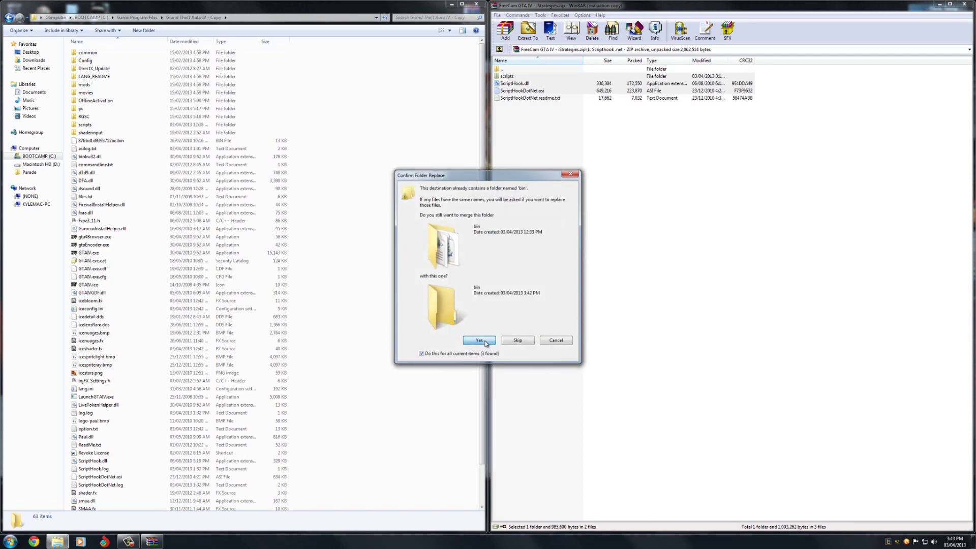
{"action": "left_click", "coordinate": [486, 340]}
{"action": "left_click", "coordinate": [487, 245]}
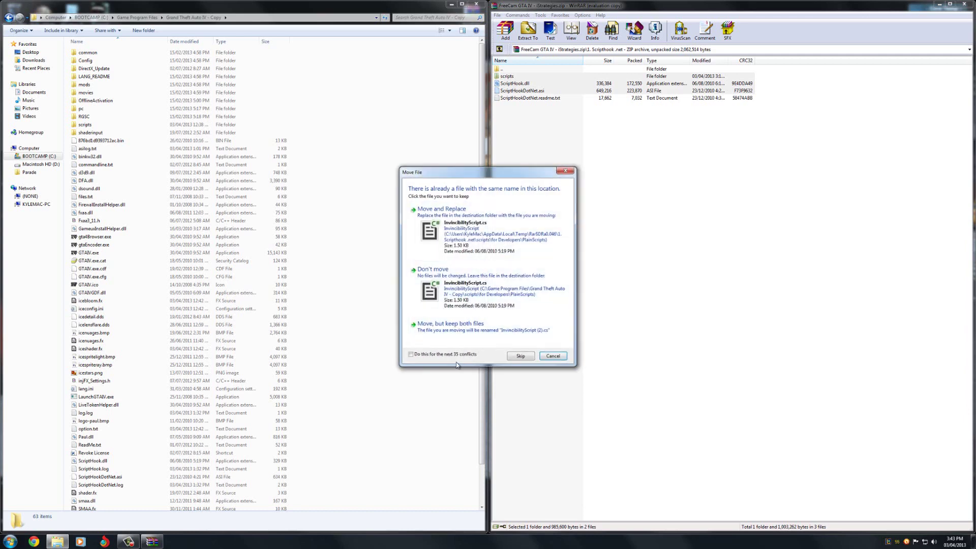
{"action": "left_click", "coordinate": [458, 354]}
{"action": "left_click", "coordinate": [484, 243]}
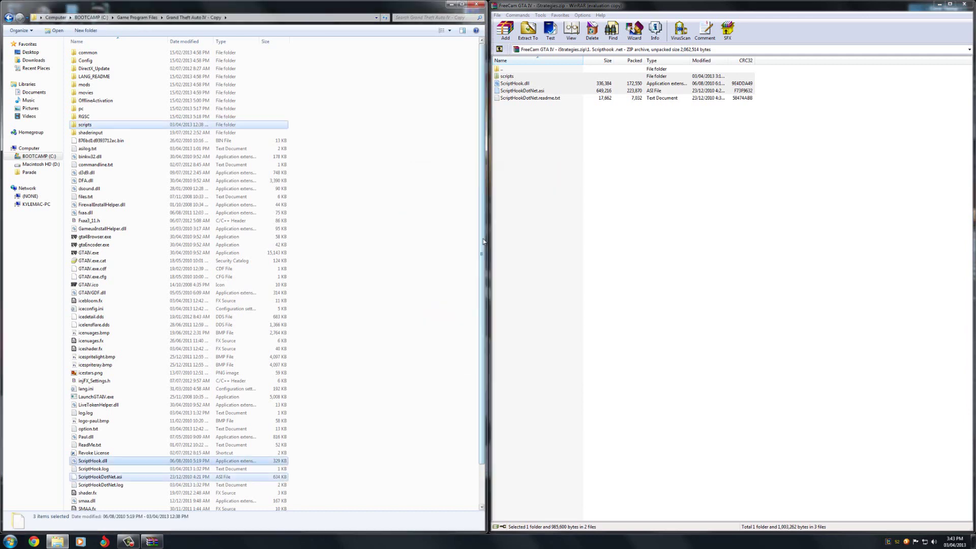
Step: Copy dsound.dll from 2. AsiLoader into the game folder, replacing the old one, then open 3. FreeCam
{"action": "double_click", "coordinate": [513, 70]}
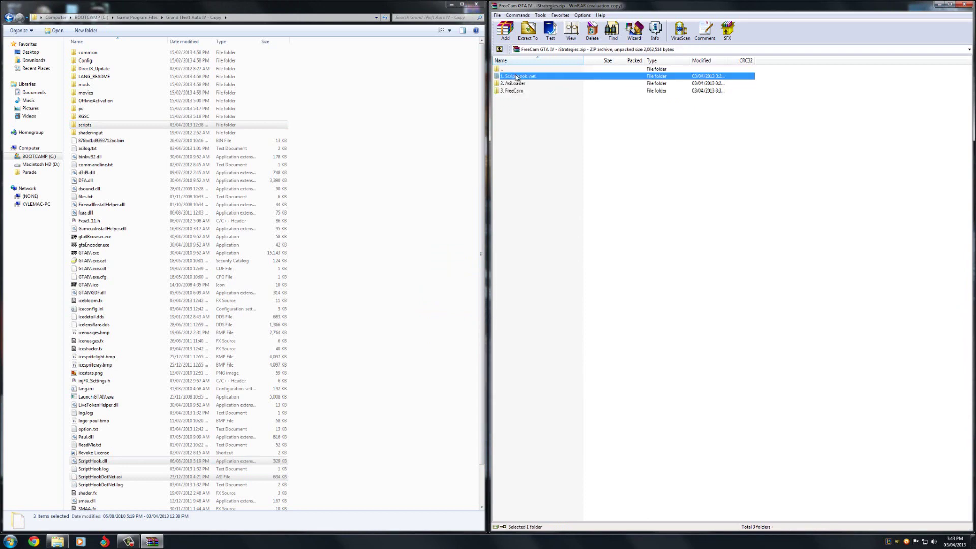
{"action": "double_click", "coordinate": [518, 84]}
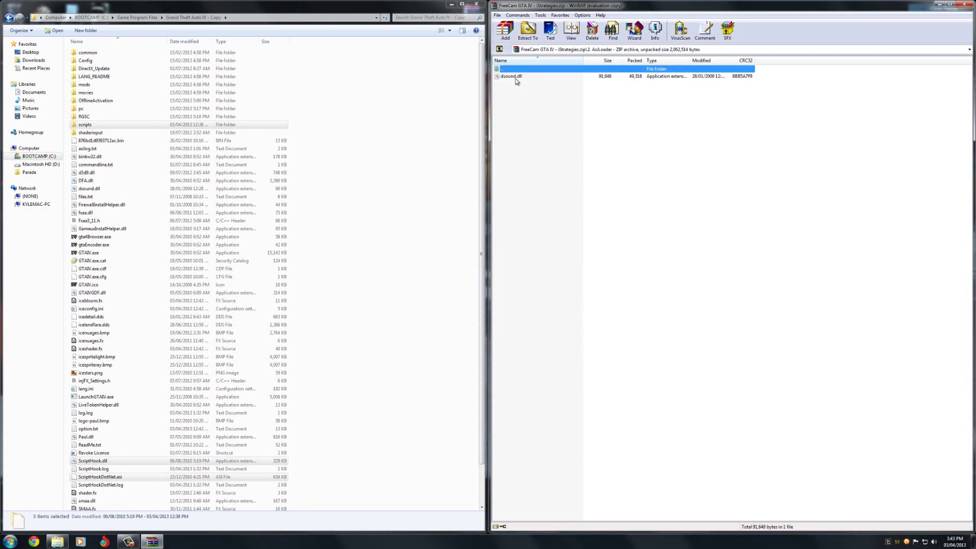
{"action": "left_click", "coordinate": [516, 78]}
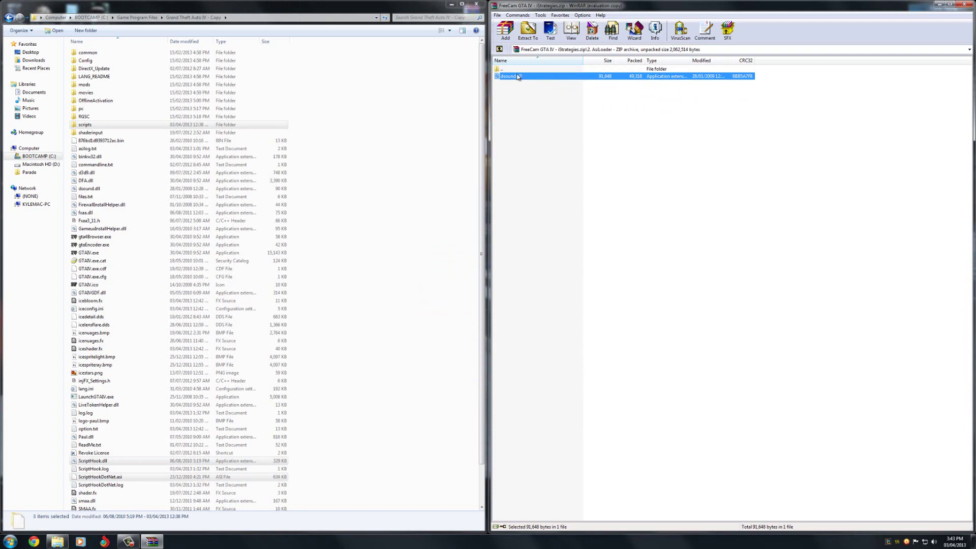
{"action": "left_click_drag", "start_coordinate": [412, 241], "coordinate": [407, 238]}
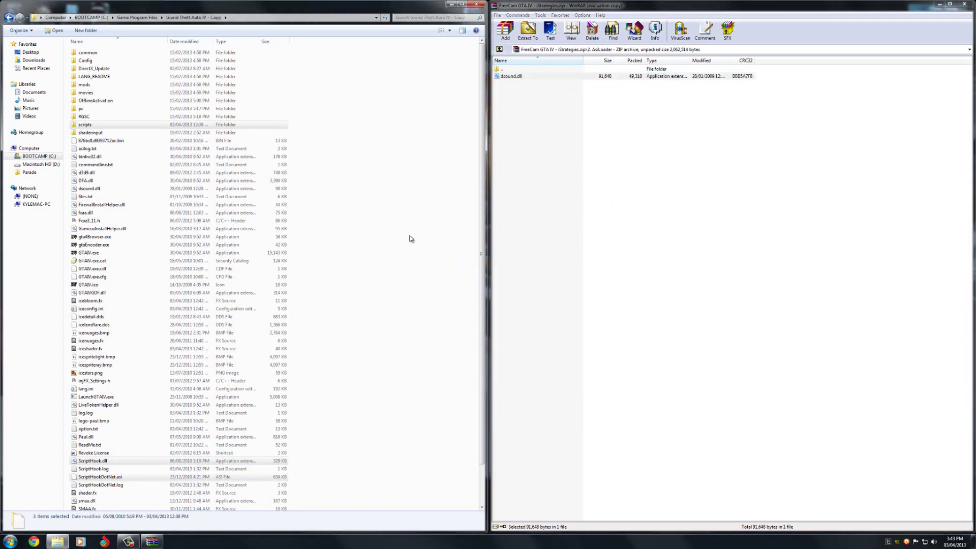
{"action": "left_click", "coordinate": [482, 233]}
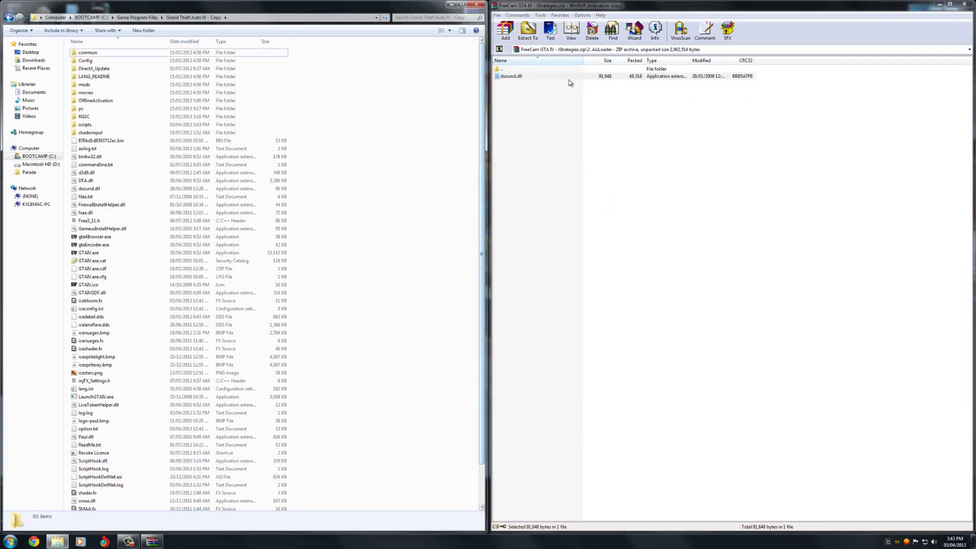
{"action": "double_click", "coordinate": [516, 69]}
{"action": "double_click", "coordinate": [514, 91]}
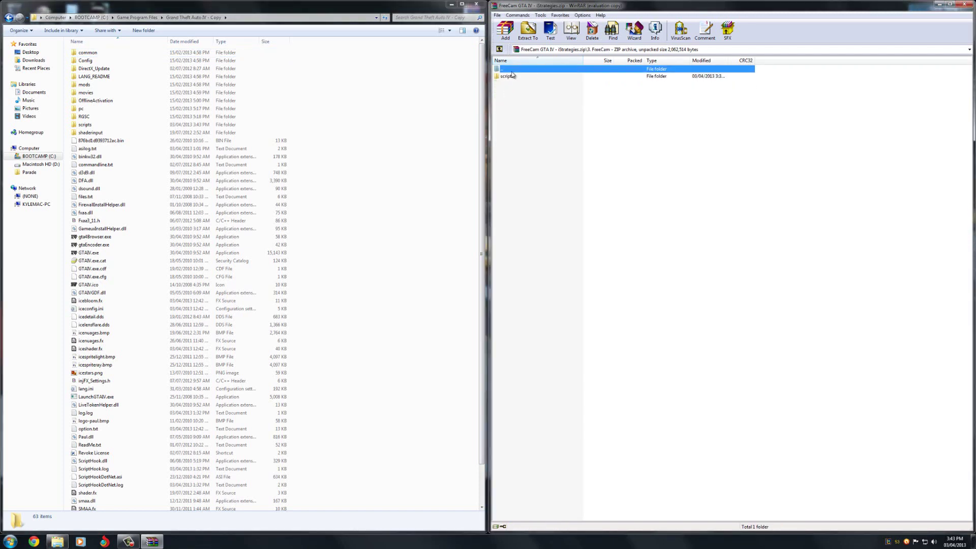
Step: Merge the 3. FreeCam scripts folder into the game's scripts folder, replacing jitsuinFreeCam.cs
{"action": "double_click", "coordinate": [511, 72]}
{"action": "double_click", "coordinate": [511, 93]}
{"action": "left_click_drag", "start_coordinate": [512, 78], "coordinate": [572, 125]}
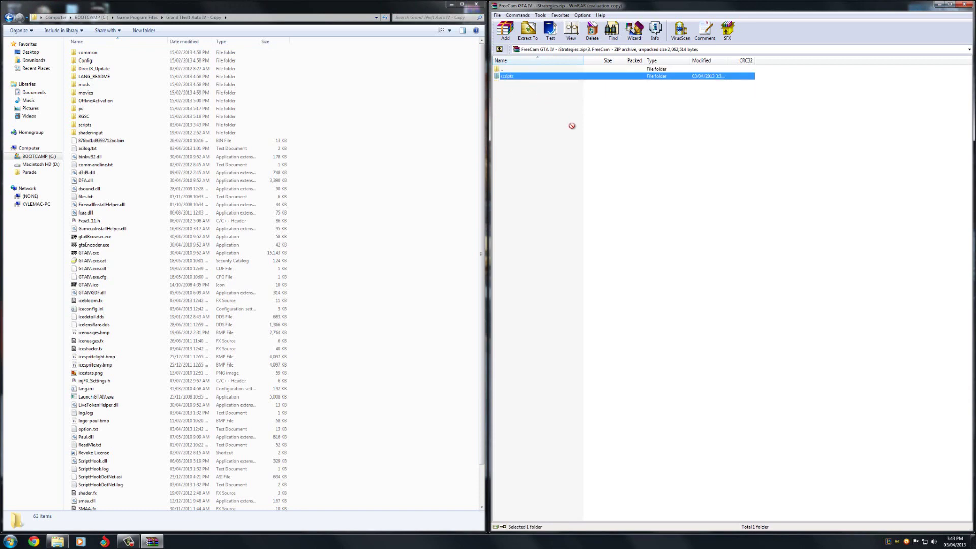
{"action": "left_click_drag", "start_coordinate": [406, 173], "coordinate": [405, 172]}
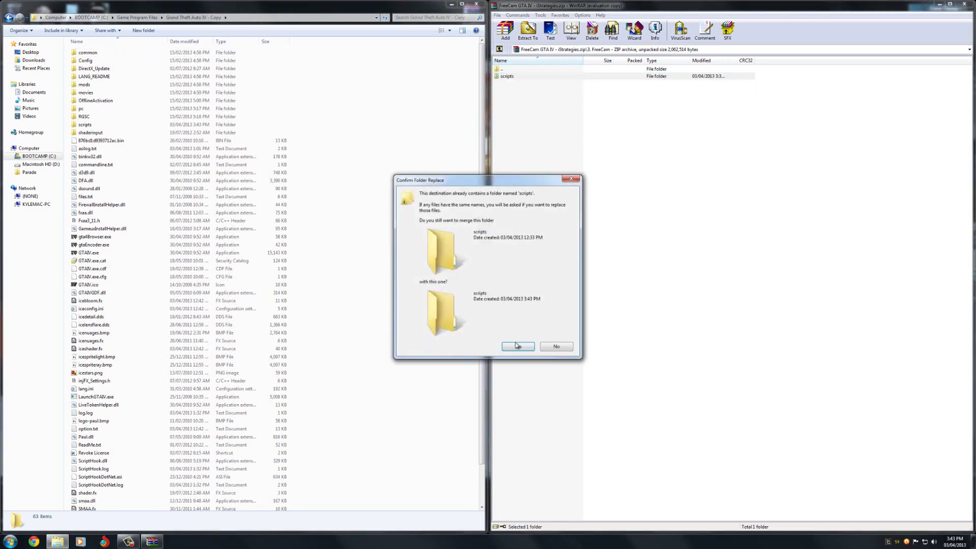
{"action": "left_click", "coordinate": [517, 346]}
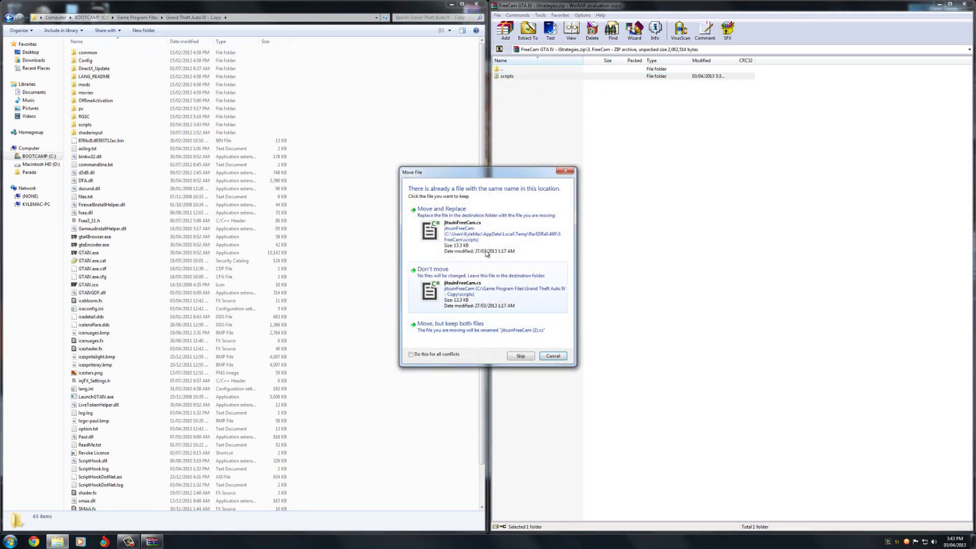
{"action": "left_click", "coordinate": [459, 239]}
Step: Compare the game's and archive's scripts folders, then close the FreeCam archive
{"action": "double_click", "coordinate": [229, 124]}
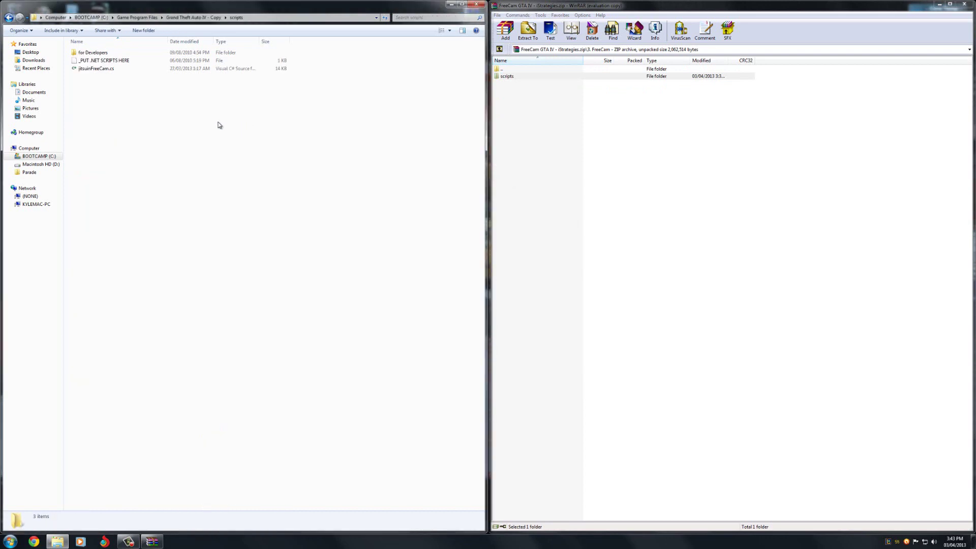
{"action": "double_click", "coordinate": [537, 75]}
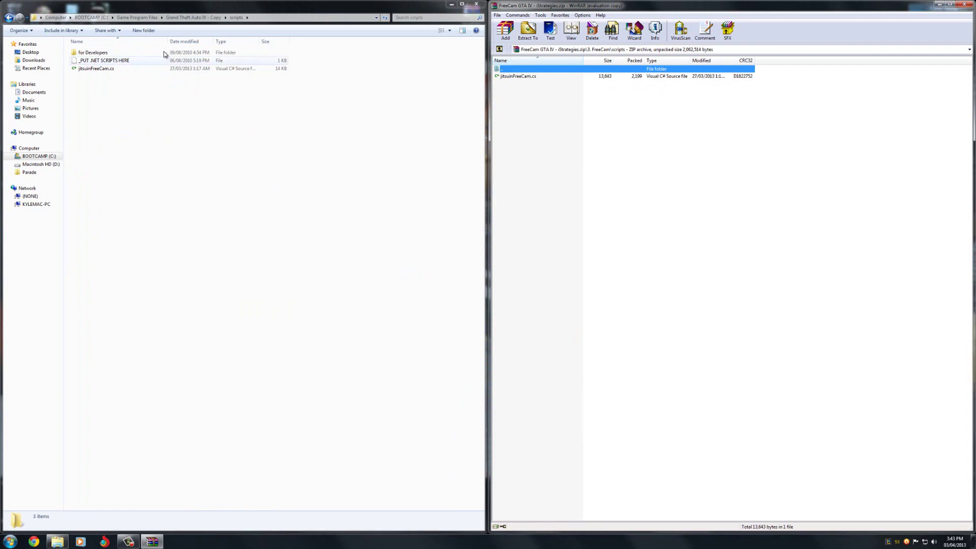
{"action": "left_click", "coordinate": [184, 19]}
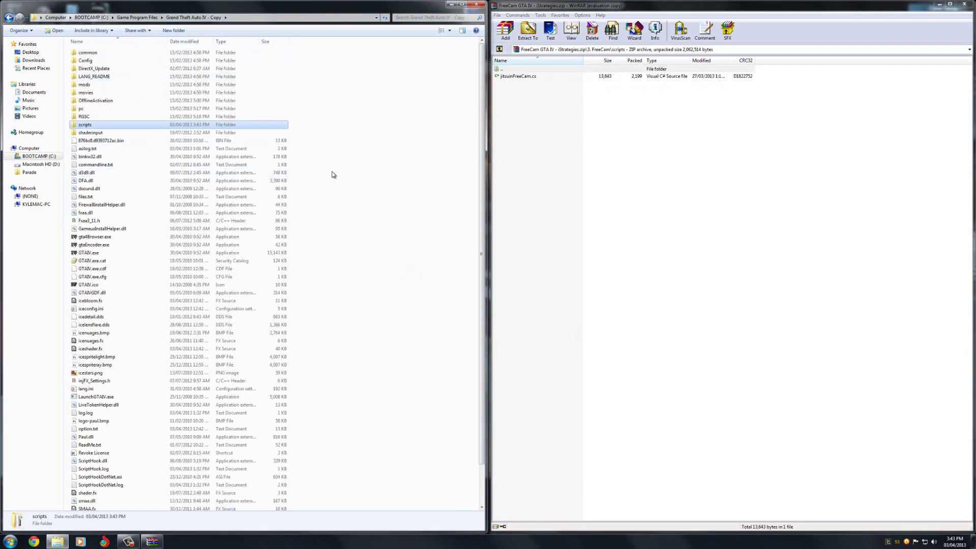
{"action": "left_click", "coordinate": [969, 4]}
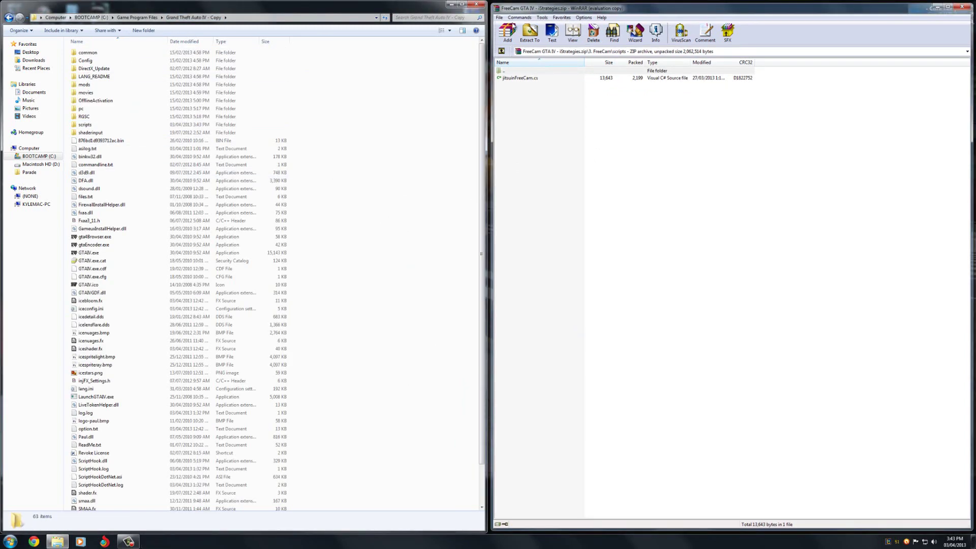
Step: Close the Grand Theft Auto IV - Copy Explorer window
{"action": "left_click", "coordinate": [477, 5]}
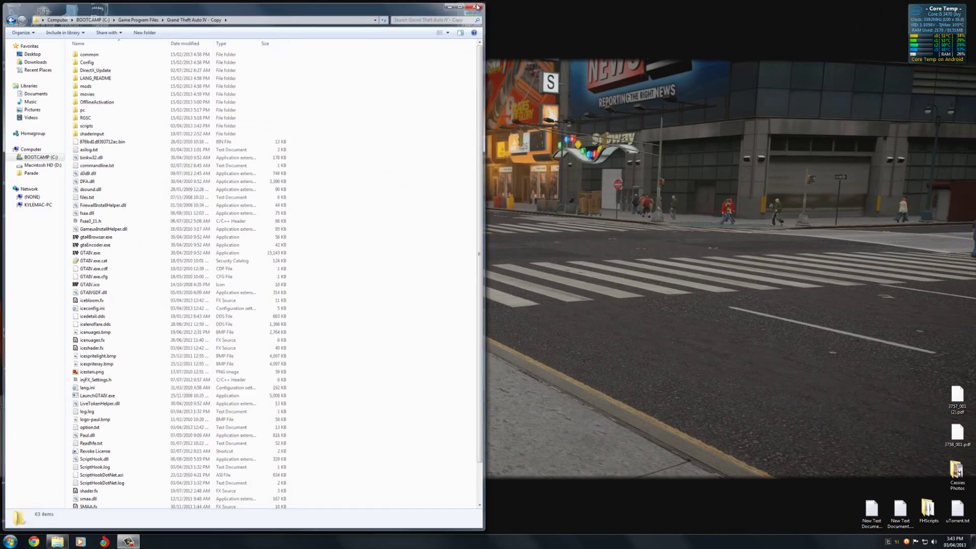